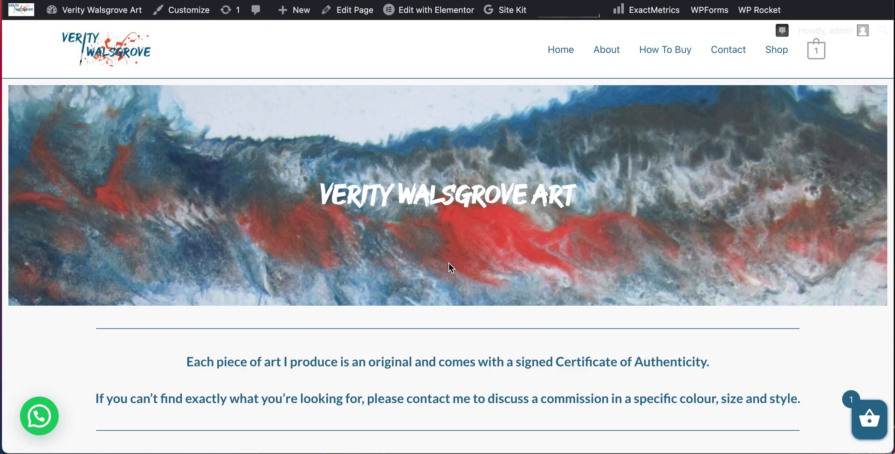
- Review the site's home page down to the blog section and return to its beginning
scroll(442, 305, "down", 15)
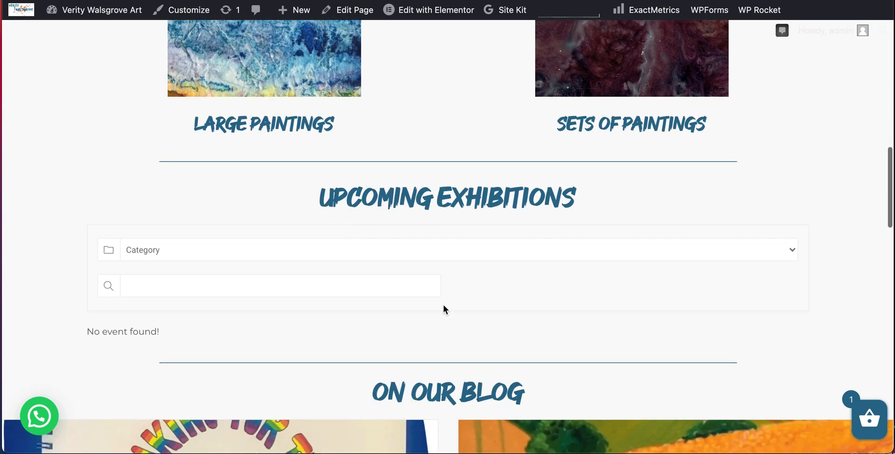
scroll(443, 309, "down", 8)
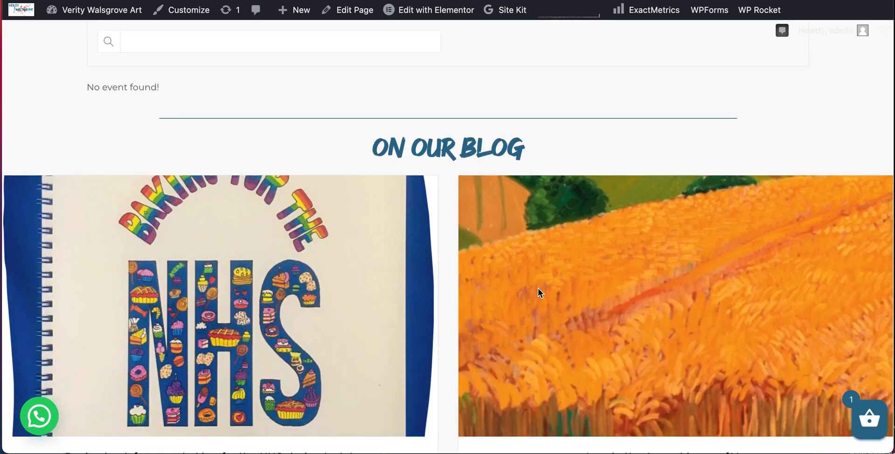
scroll(446, 299, "down", 8)
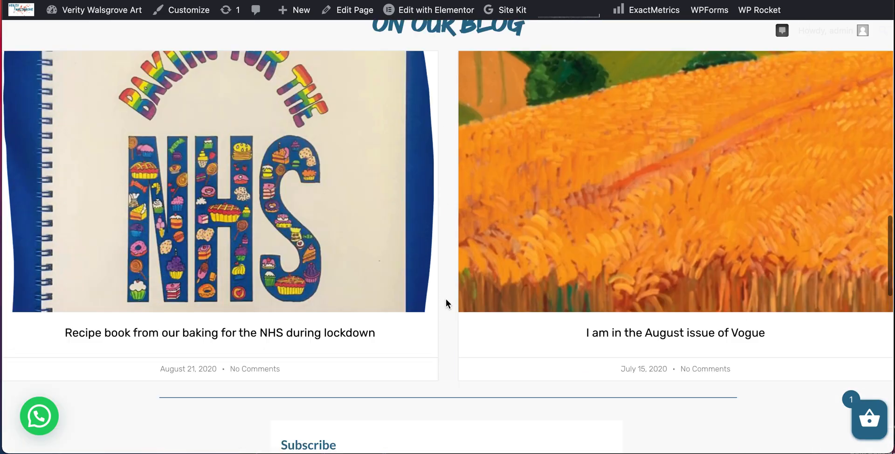
scroll(446, 298, "up", 20)
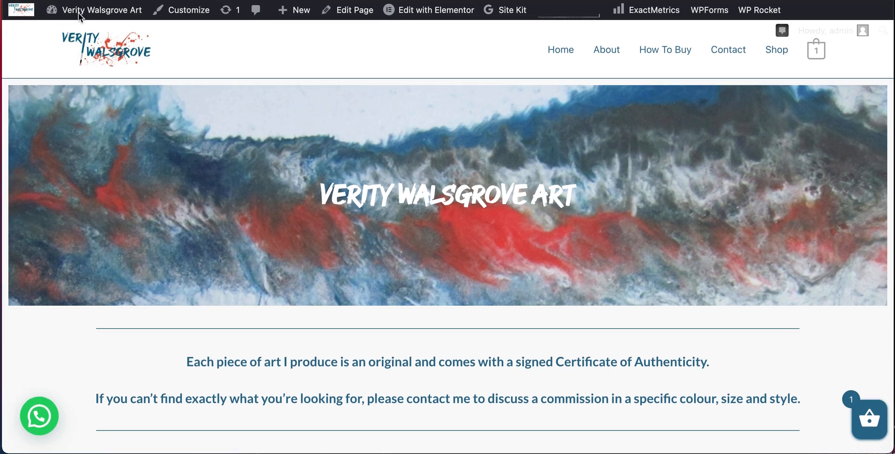
- Start a new blog post from the list of posts in the site's admin dashboard
mouse_move(82, 16)
key("super+r")
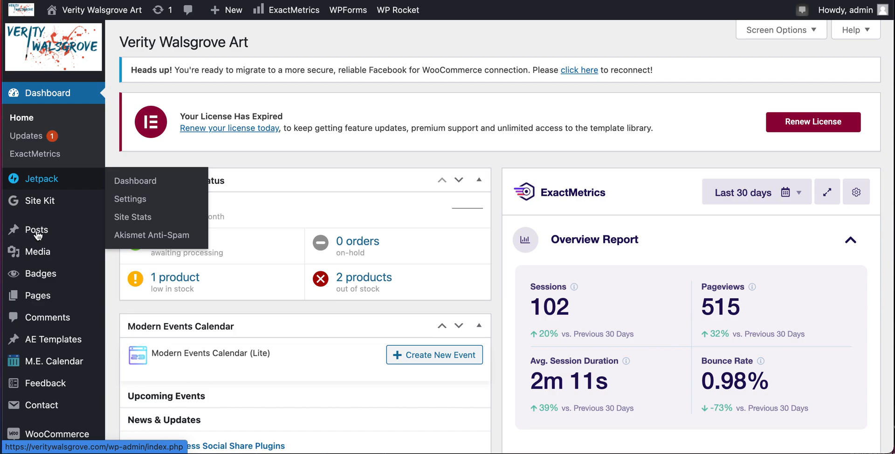
left_click(37, 232)
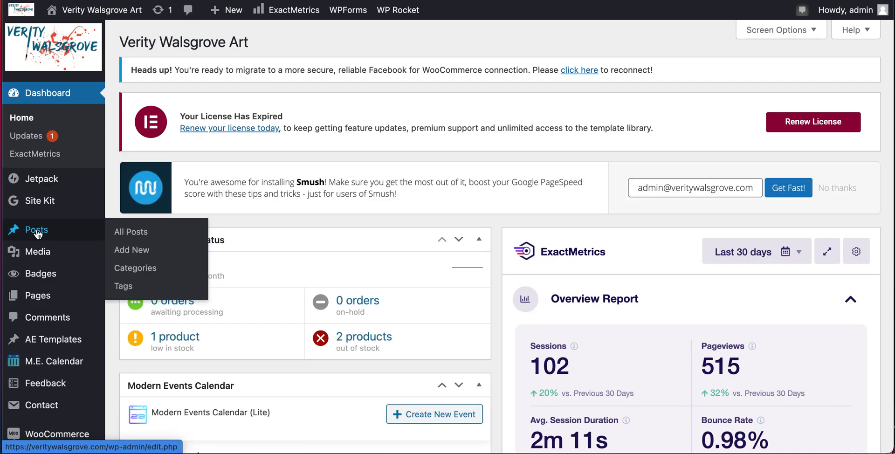
left_click(37, 233)
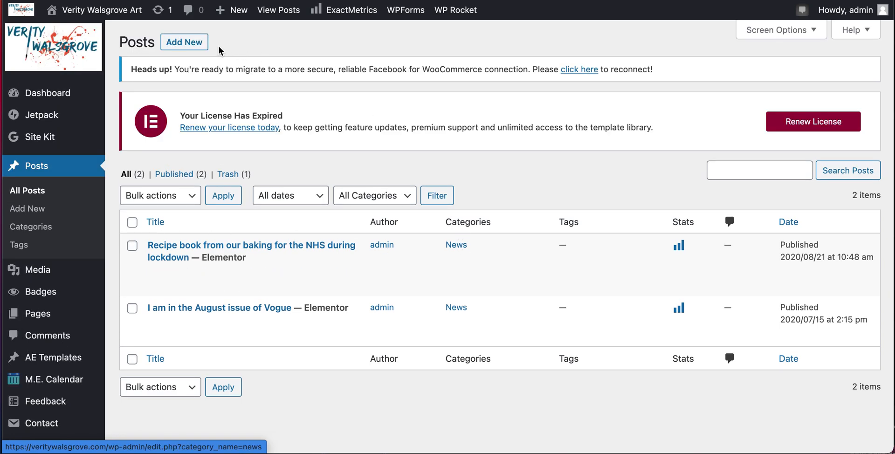
mouse_move(80, 100)
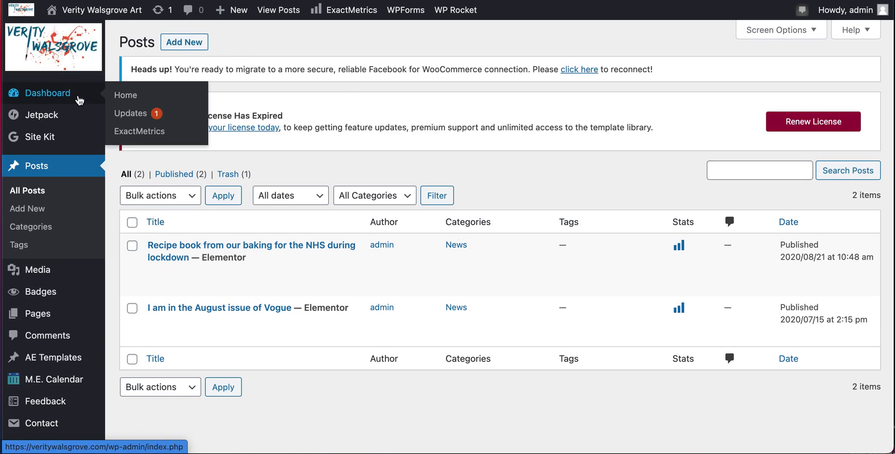
left_click(43, 171)
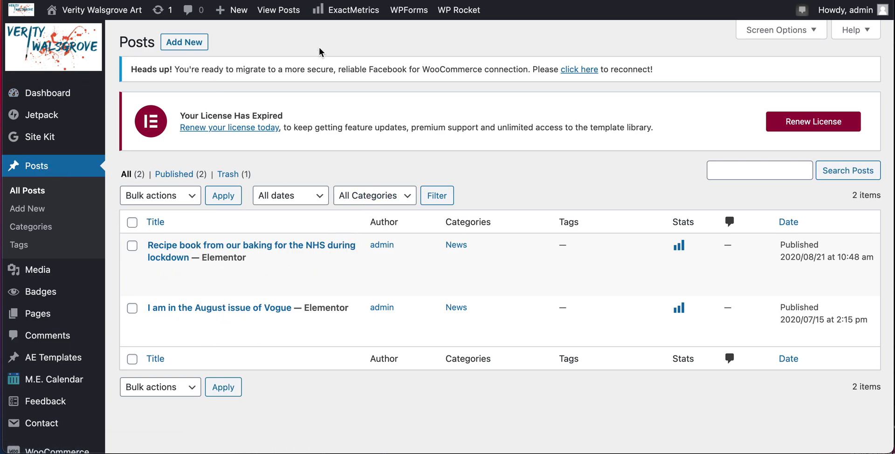
left_click(181, 44)
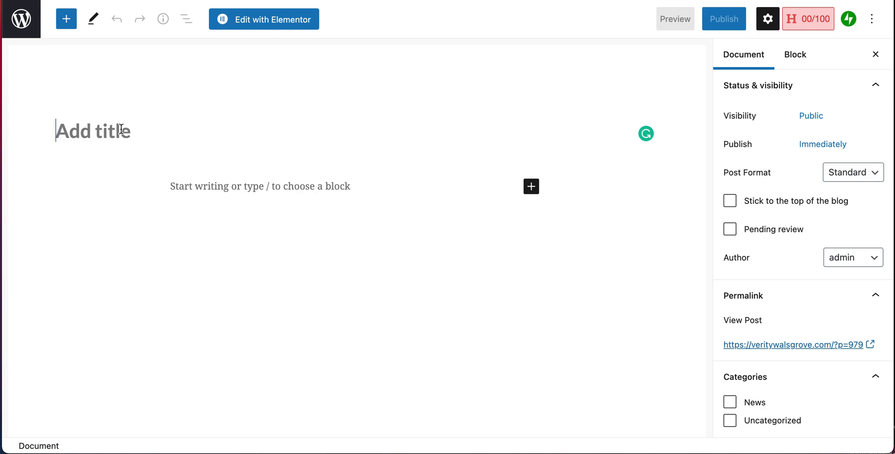
- Title the new post "Scott Shanks LTD teaching about a post"
type("Scott S")
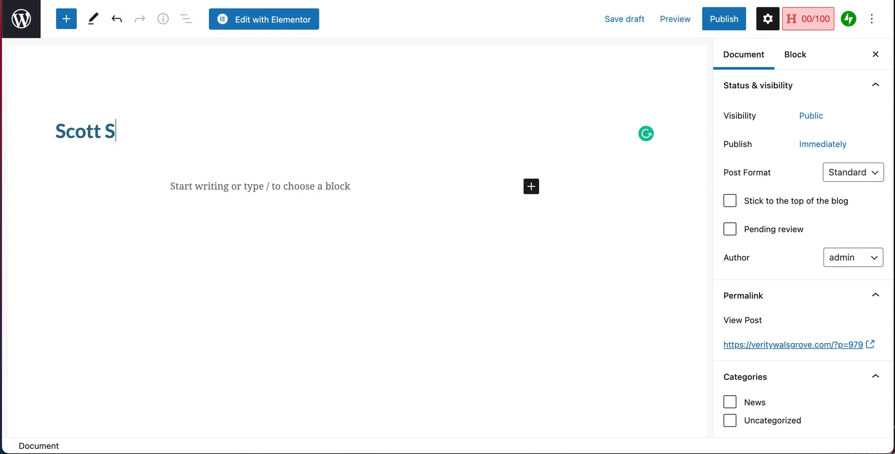
type("hanks LTD")
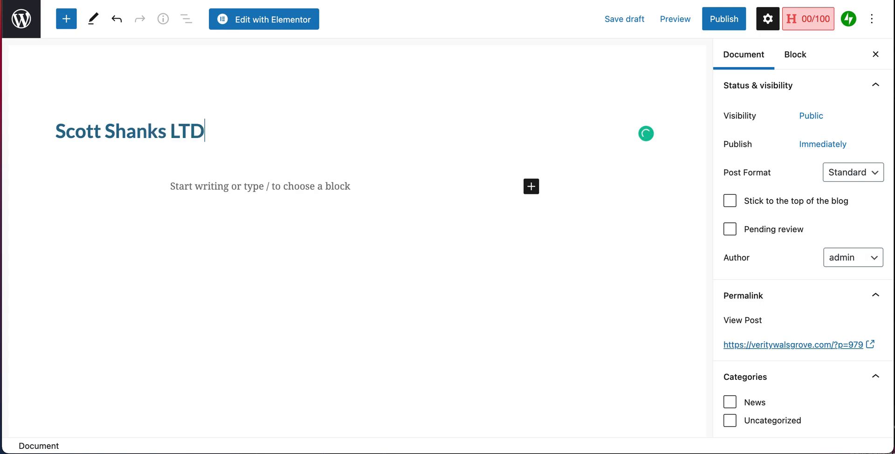
type(" teaching ")
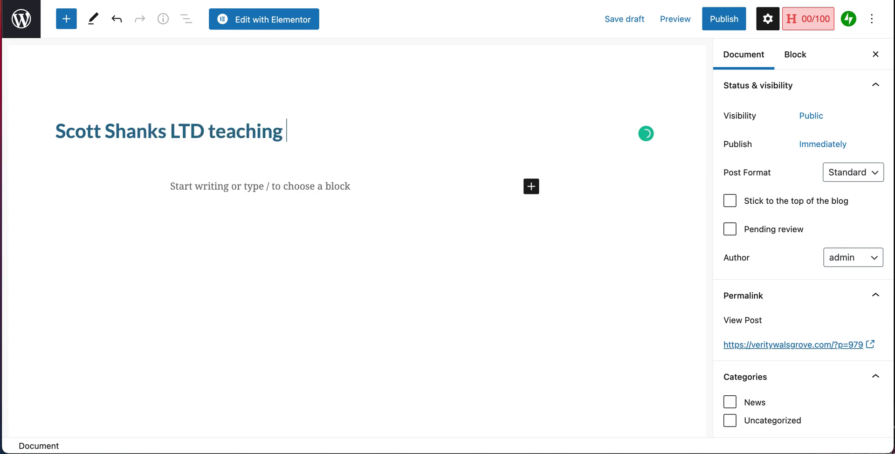
type("about a post")
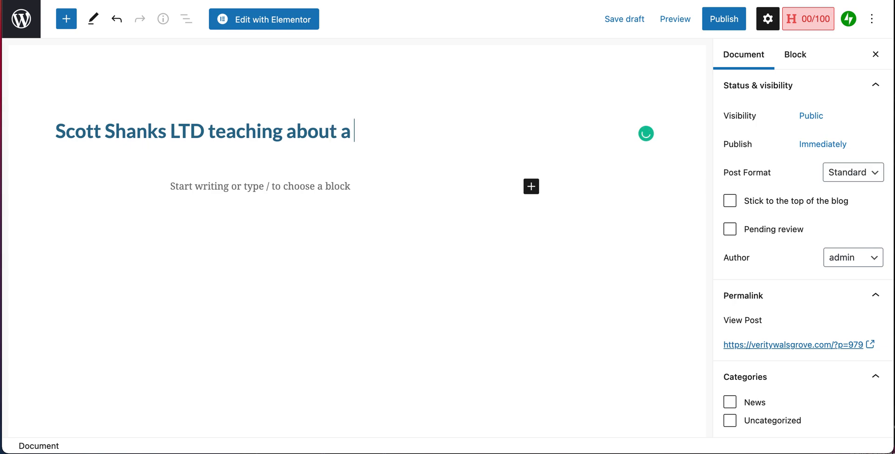
- Write "this is a test post" as the post's body paragraph
left_click(262, 187)
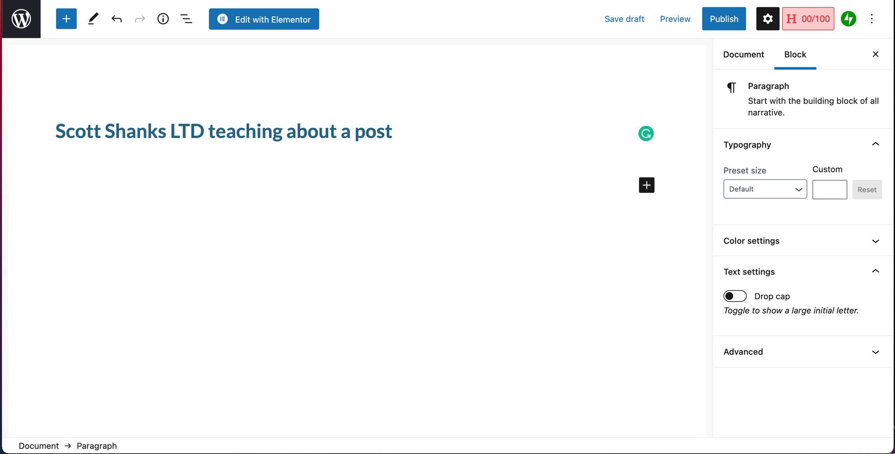
type("this is a test post")
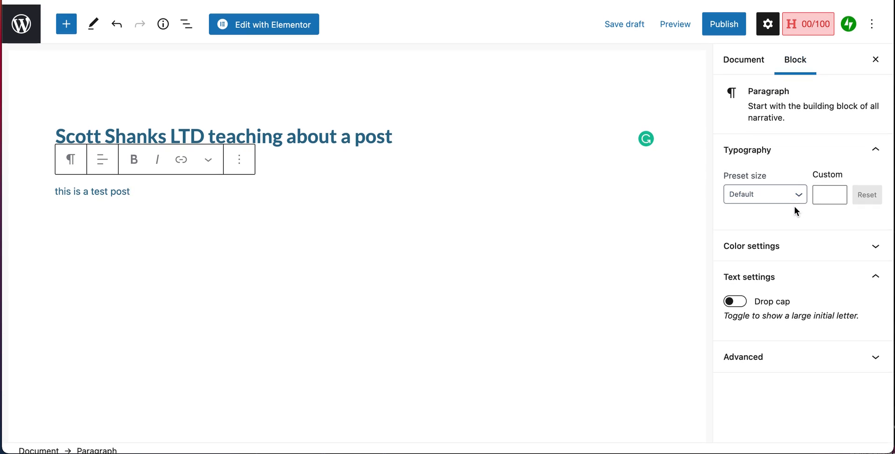
left_click(573, 235)
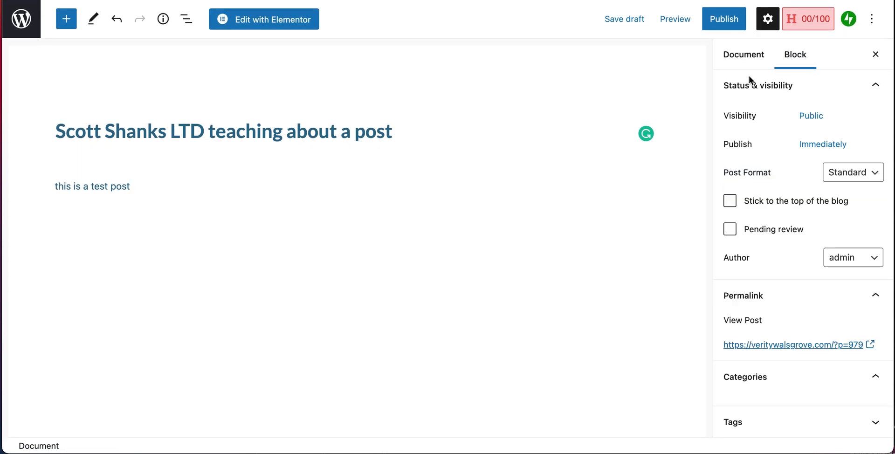
- Assign the post to the News category in the document settings
left_click(769, 20)
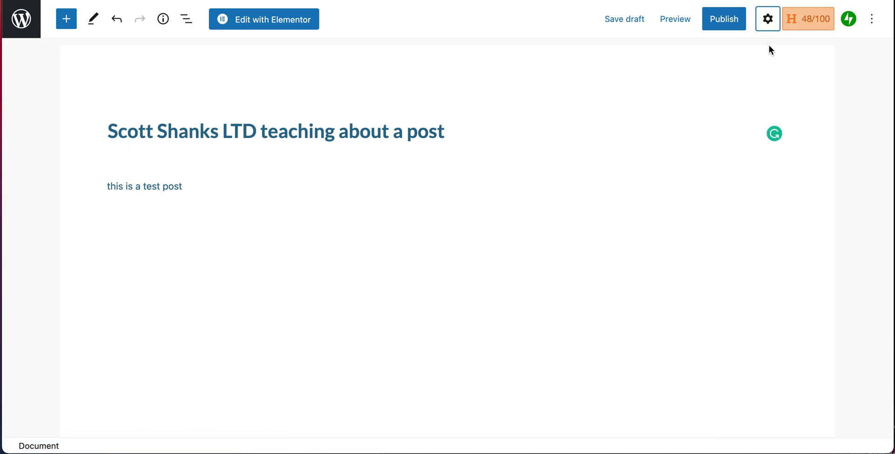
left_click(767, 21)
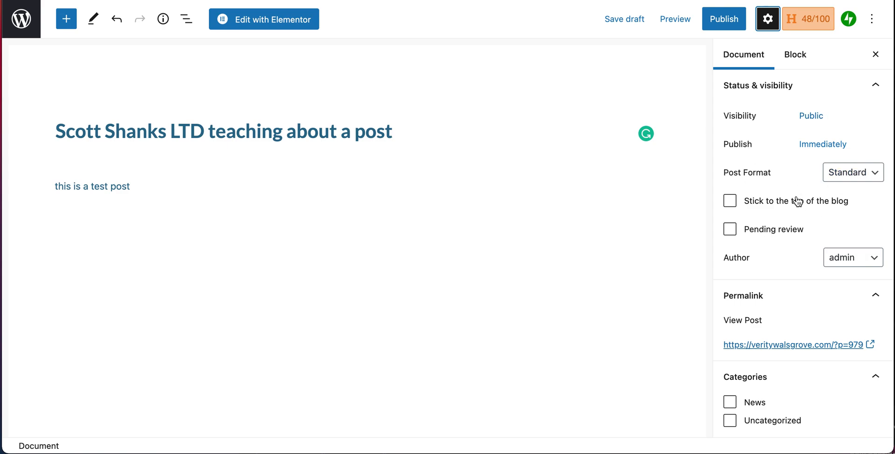
scroll(794, 202, "down", 3)
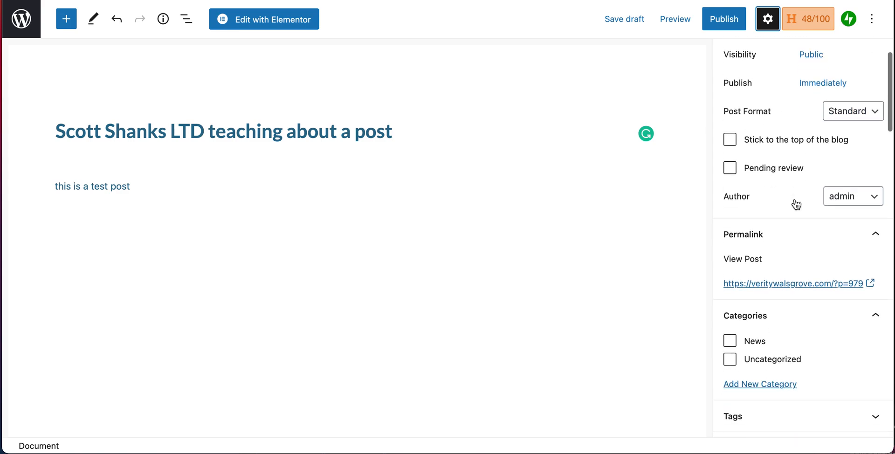
scroll(795, 199, "up", 3)
scroll(795, 200, "down", 6)
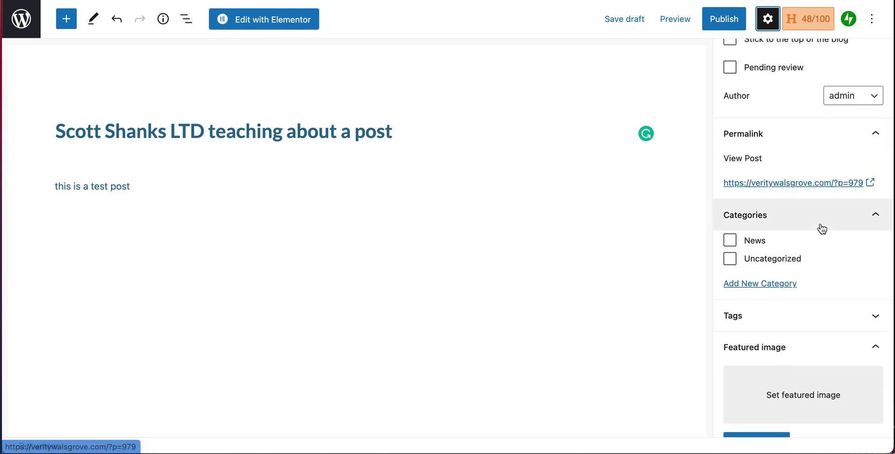
scroll(820, 225, "down", 2)
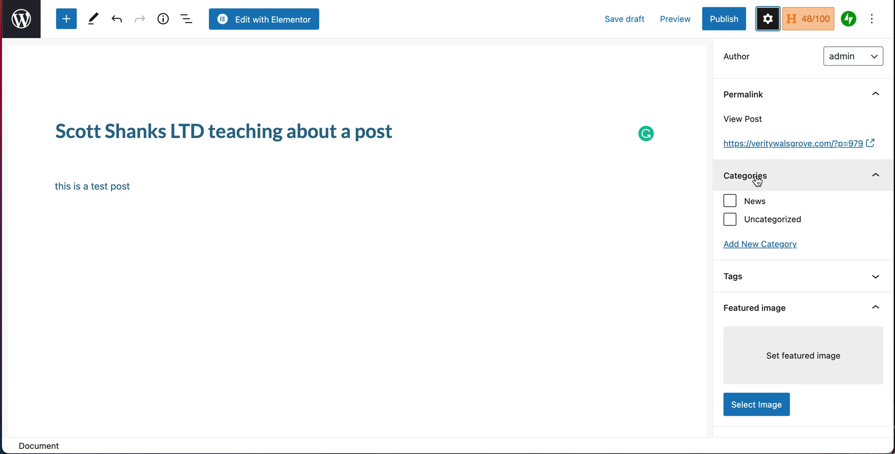
left_click(730, 201)
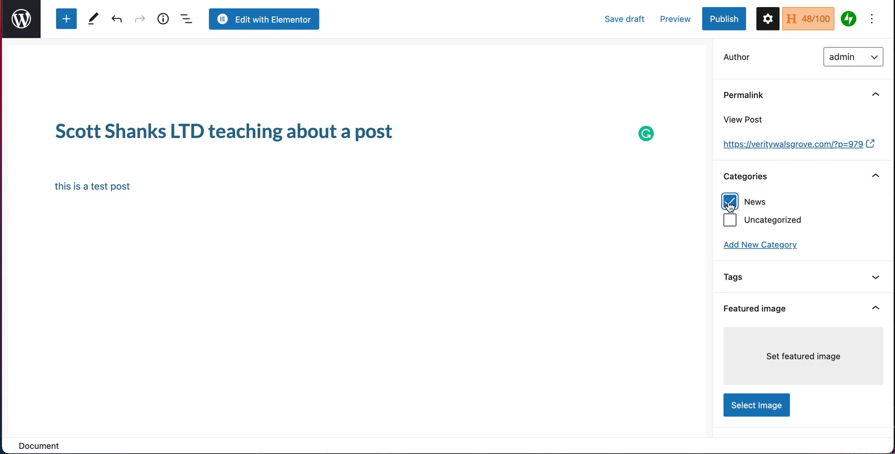
- Set the first red-splatter logo from the Media Library as the featured image, giving it the title "Scott Shanks LTD"
scroll(731, 207, "up", 1)
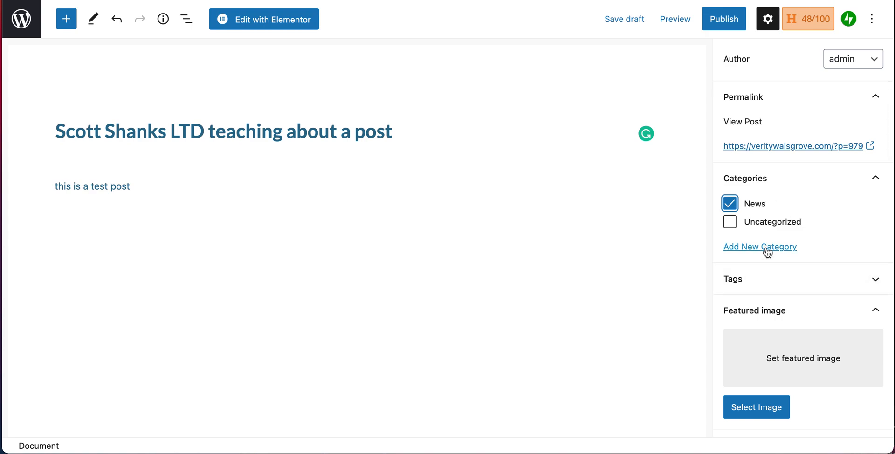
scroll(767, 252, "down", 5)
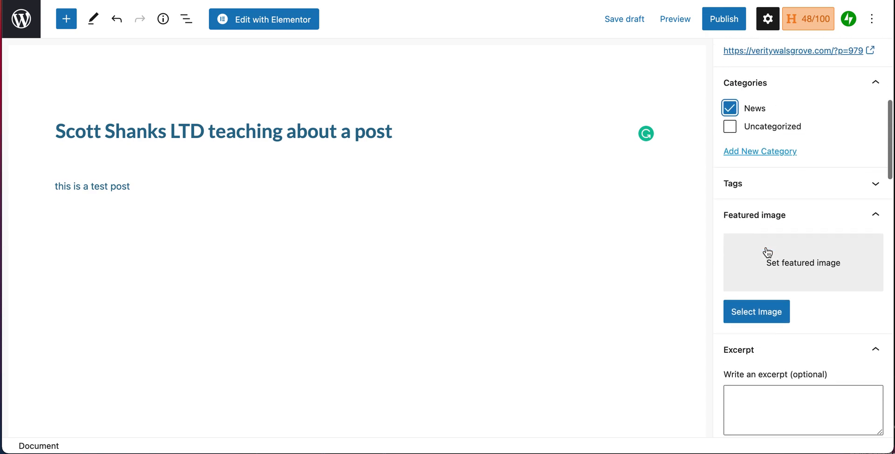
left_click(798, 236)
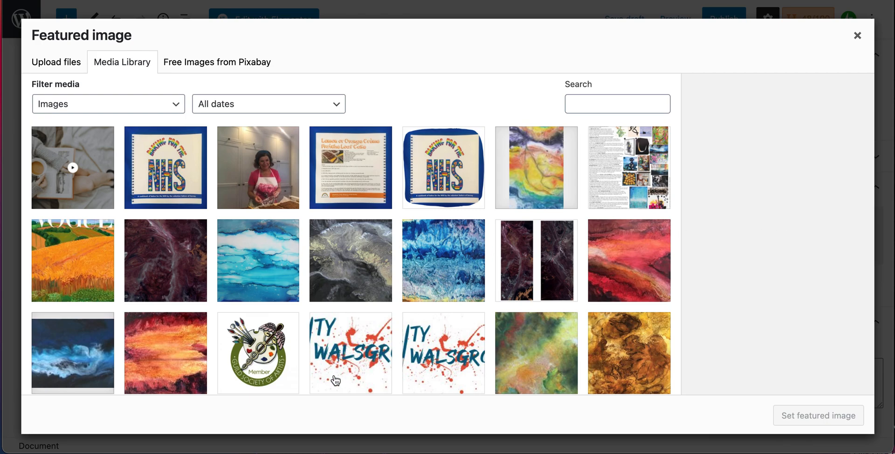
left_click(349, 366)
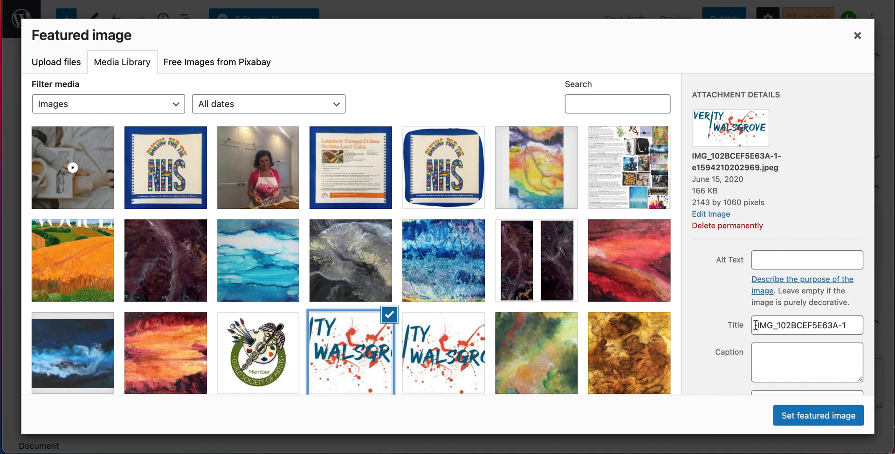
left_click_drag(756, 326, 853, 324)
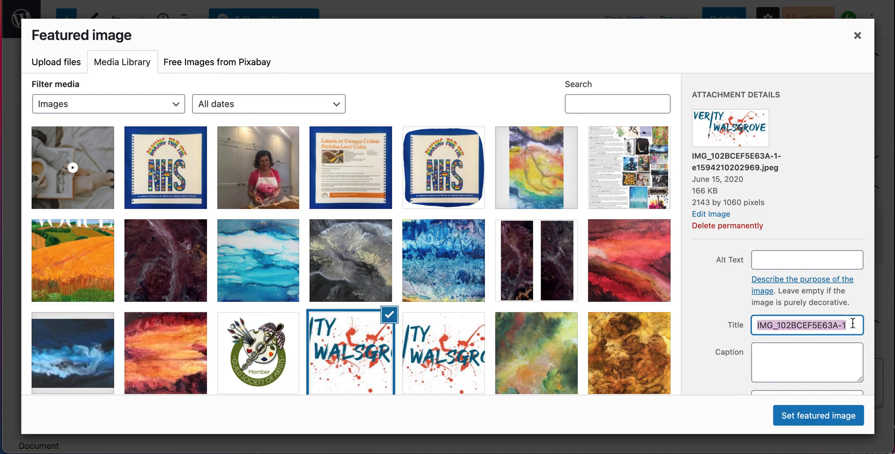
type("Sco")
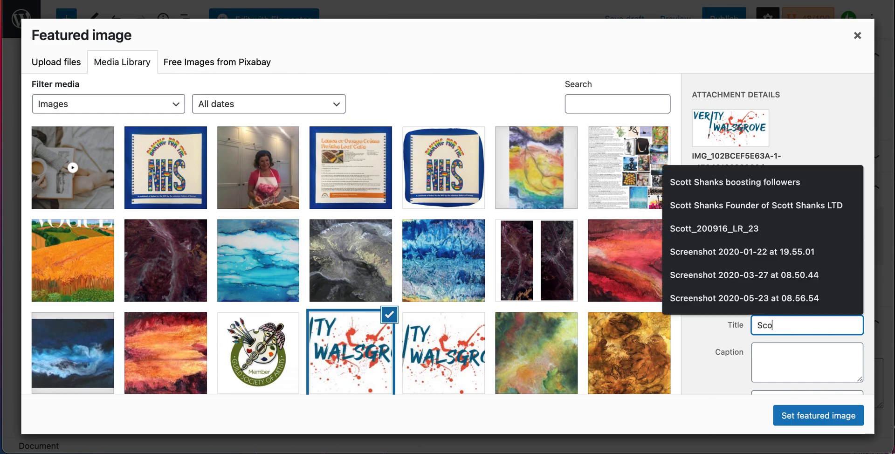
type("tt Shanks ")
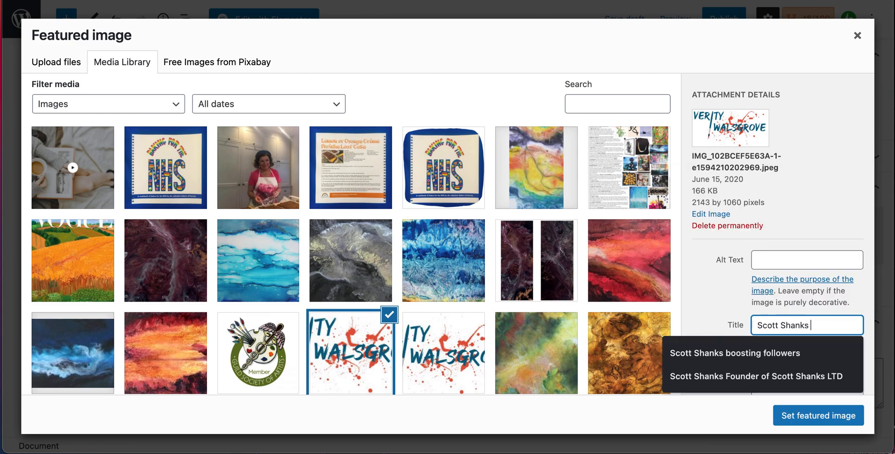
type("LTD")
left_click(825, 415)
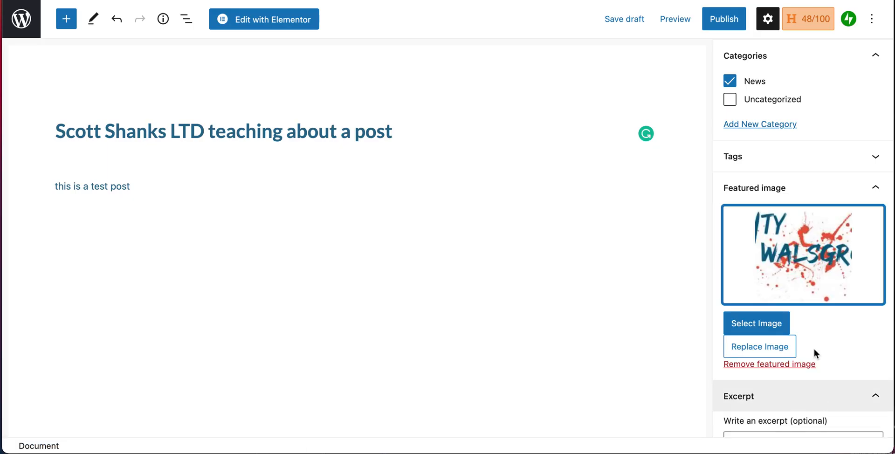
- Write the post's excerpt as "This is a test post which will be removed shortly"
scroll(843, 329, "down", 4)
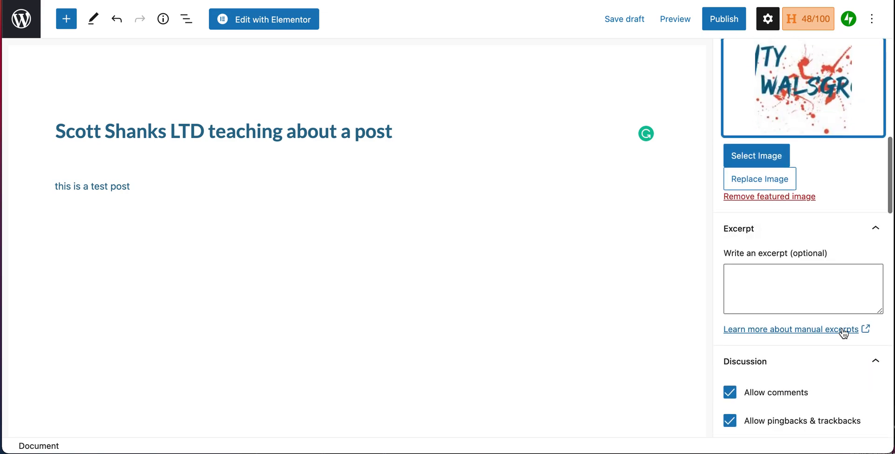
left_click(768, 277)
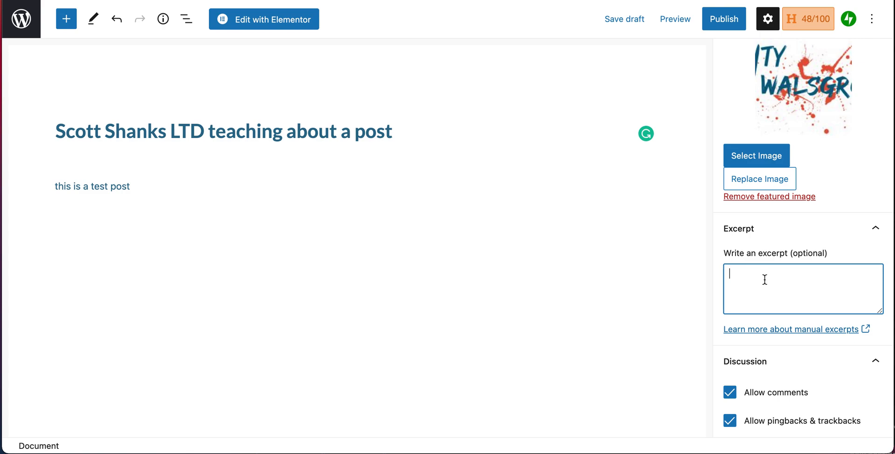
type("This is a test post")
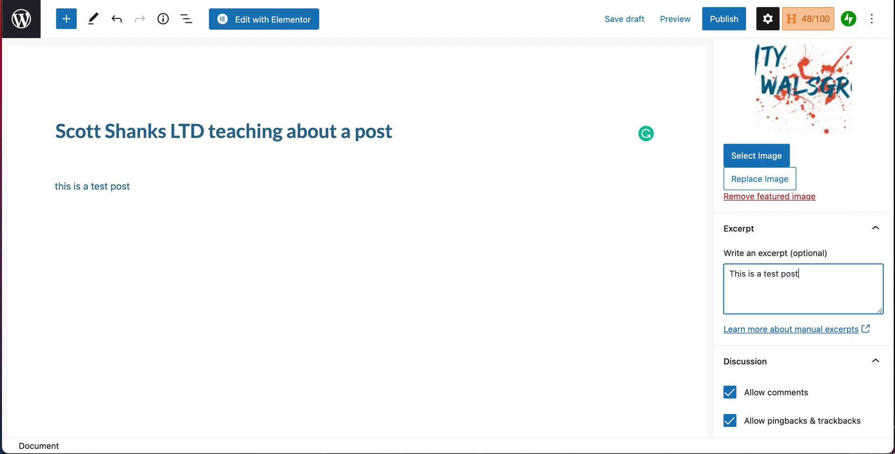
type(" which will be removed shor")
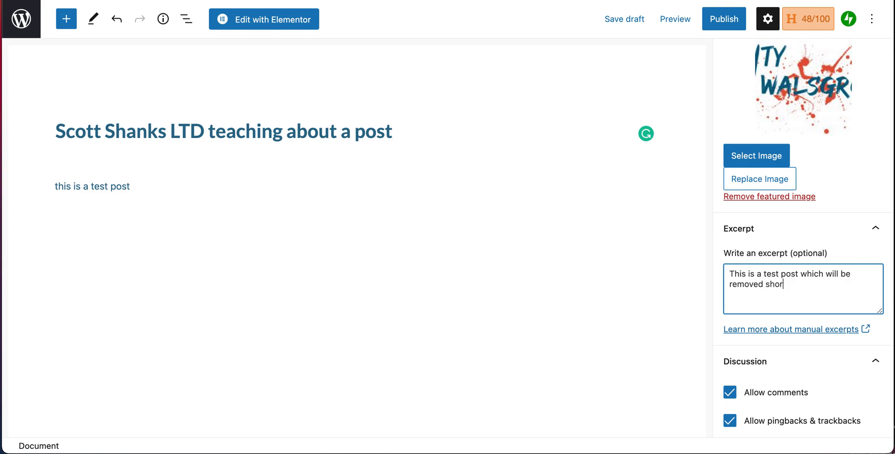
type("tly")
- Review the document settings and publish the post immediately with public visibility
scroll(758, 340, "down", 3)
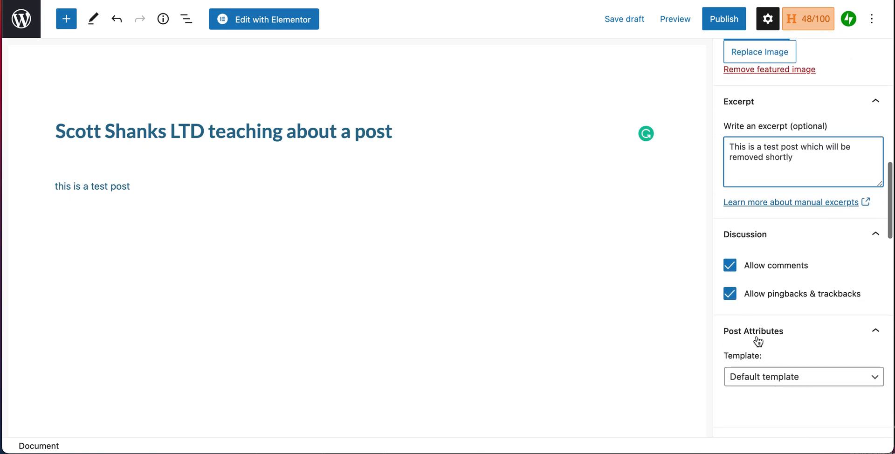
scroll(758, 340, "up", 3)
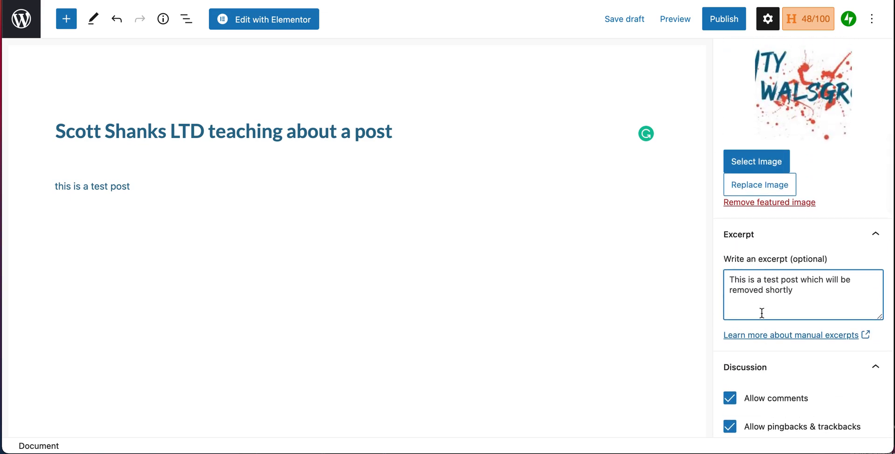
scroll(762, 313, "up", 2)
scroll(762, 313, "up", 3)
scroll(756, 385, "up", 4)
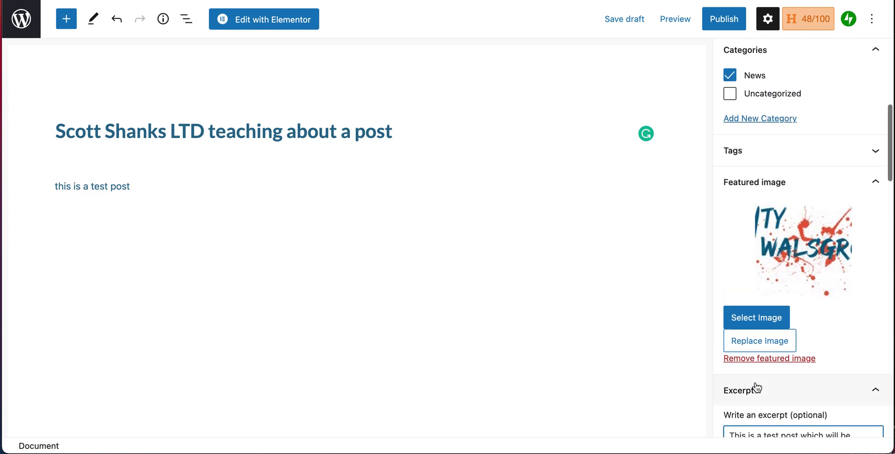
scroll(789, 335, "up", 5)
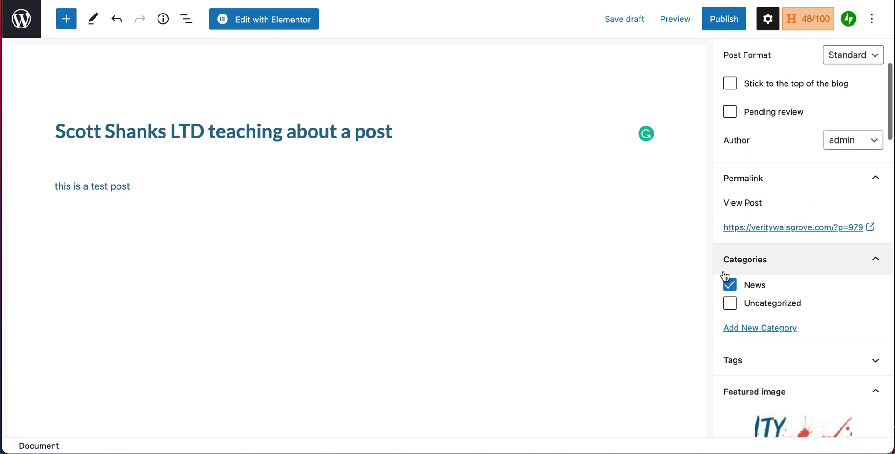
scroll(789, 269, "up", 3)
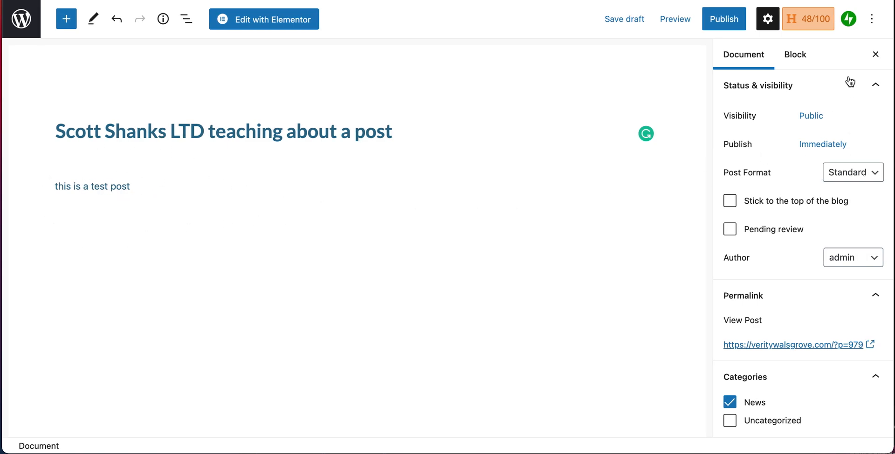
left_click(725, 21)
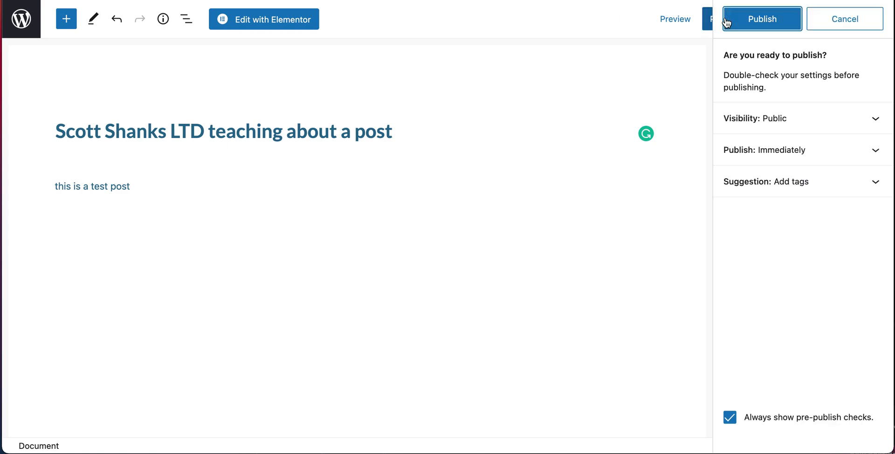
left_click(750, 22)
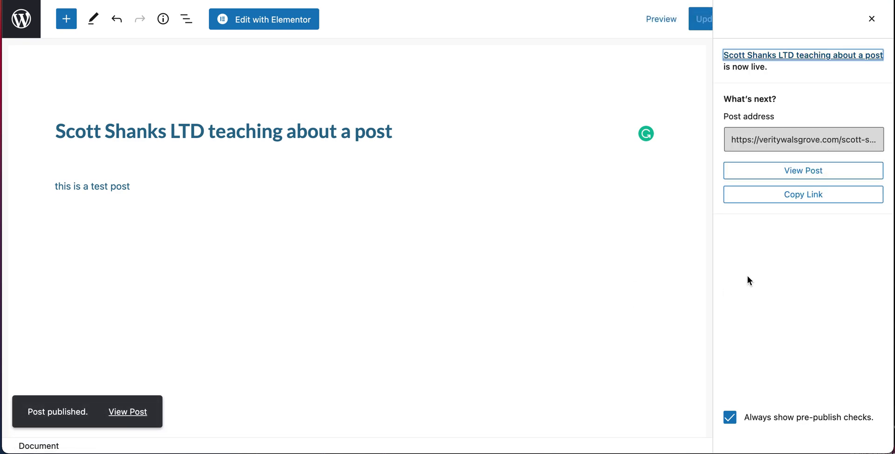
- View the published post on the live site and examine its title, featured image and excerpt
left_click(804, 177)
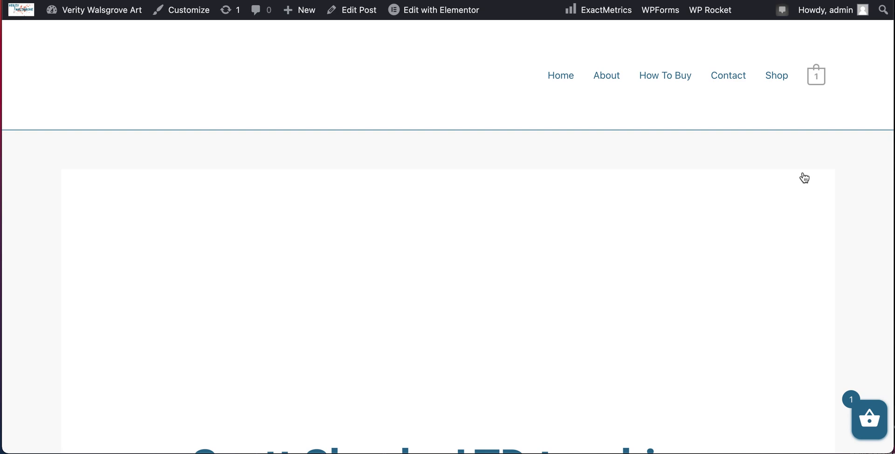
scroll(805, 177, "down", 2)
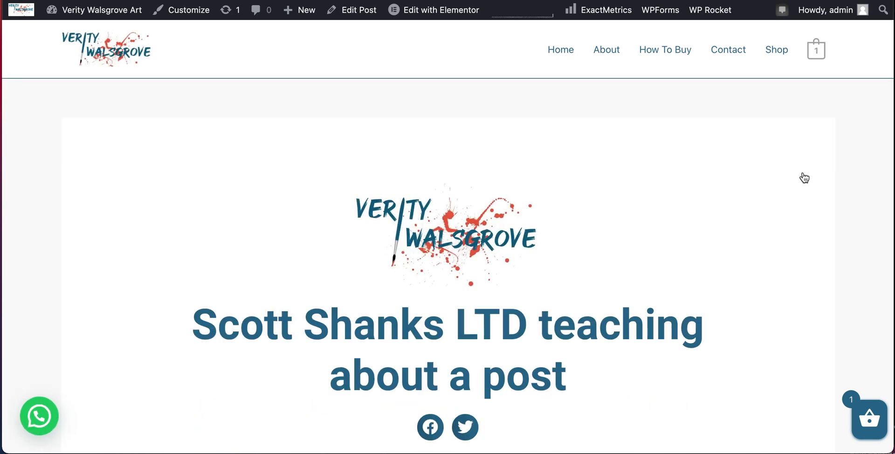
scroll(429, 232, "down", 3)
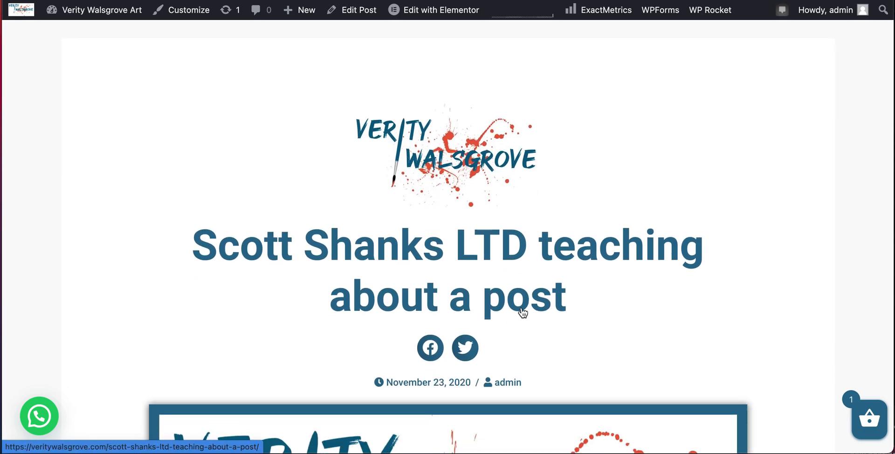
scroll(522, 311, "down", 1)
scroll(522, 310, "down", 3)
scroll(518, 308, "down", 3)
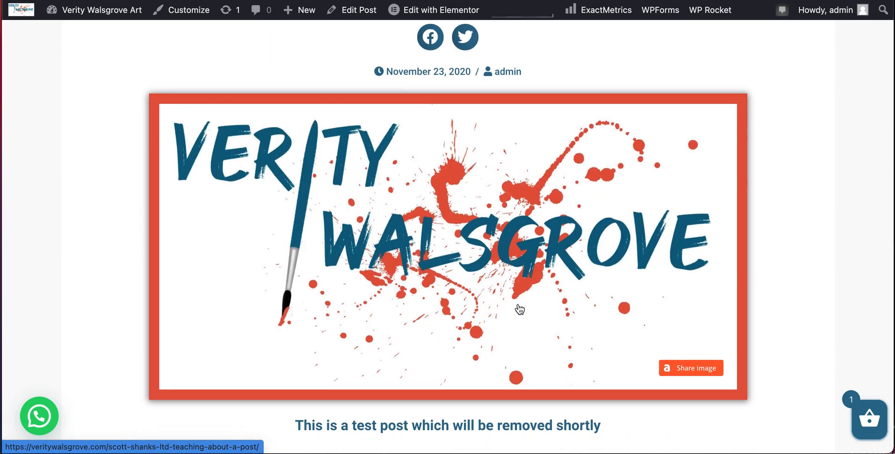
left_click(431, 340)
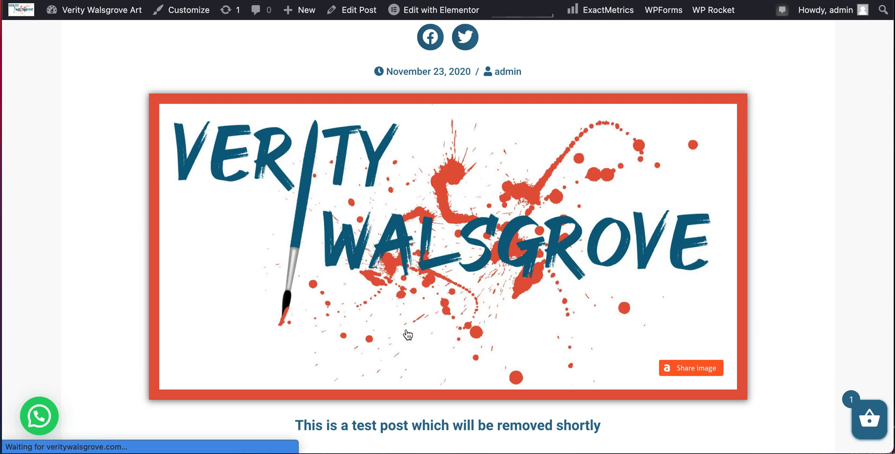
scroll(408, 334, "down", 4)
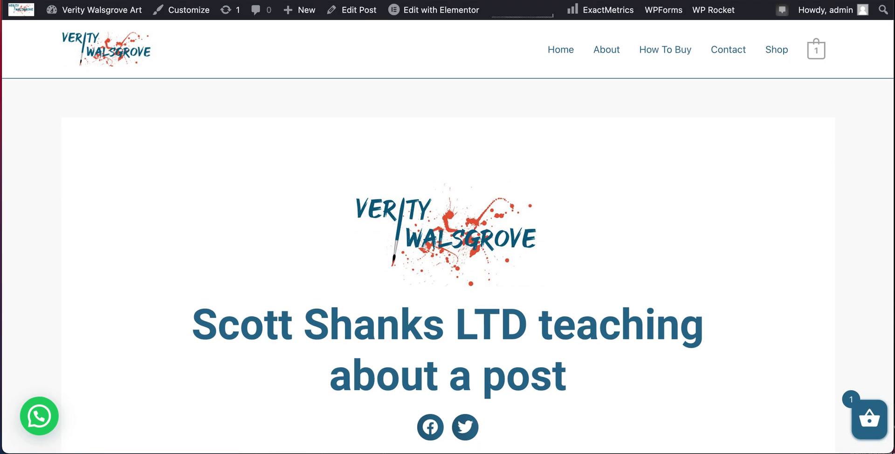
- Open the site's home page and check the new post's entry in the On Our Blog section
key("BackSpace")
key("Return")
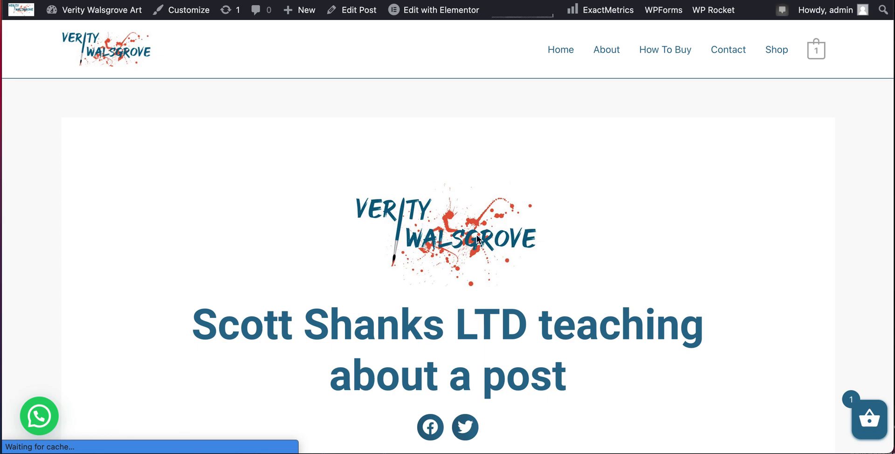
left_click(296, 306)
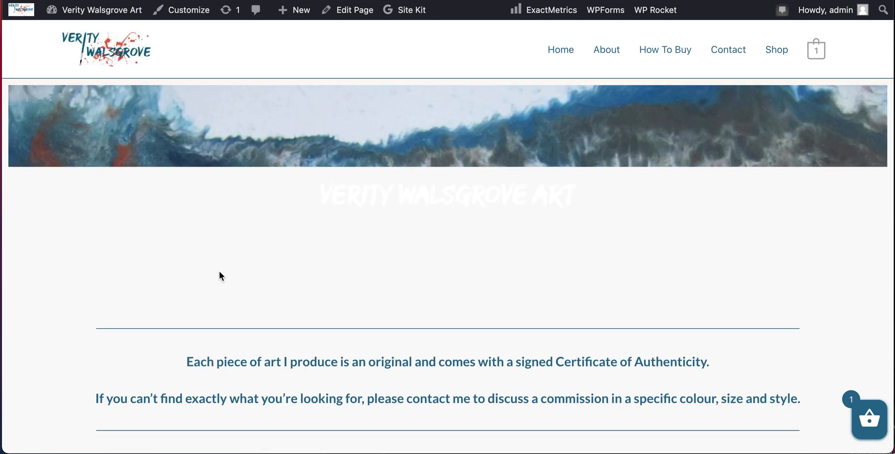
scroll(219, 272, "down", 5)
scroll(221, 278, "down", 5)
scroll(221, 277, "down", 5)
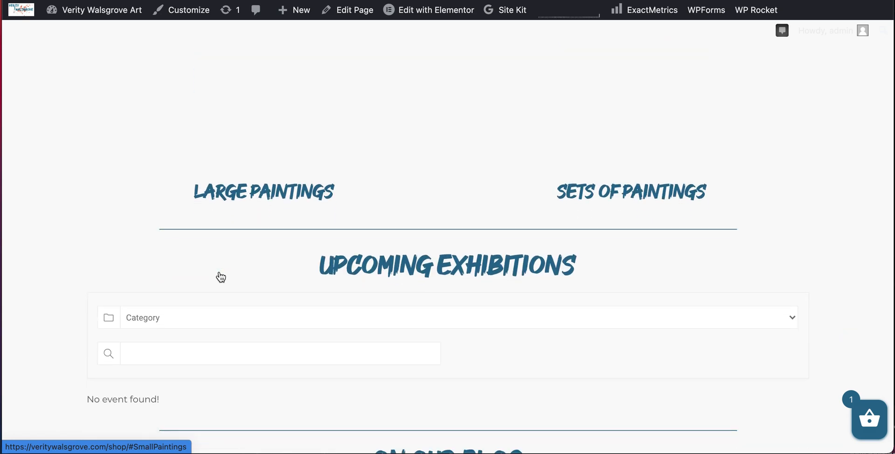
scroll(219, 273, "down", 5)
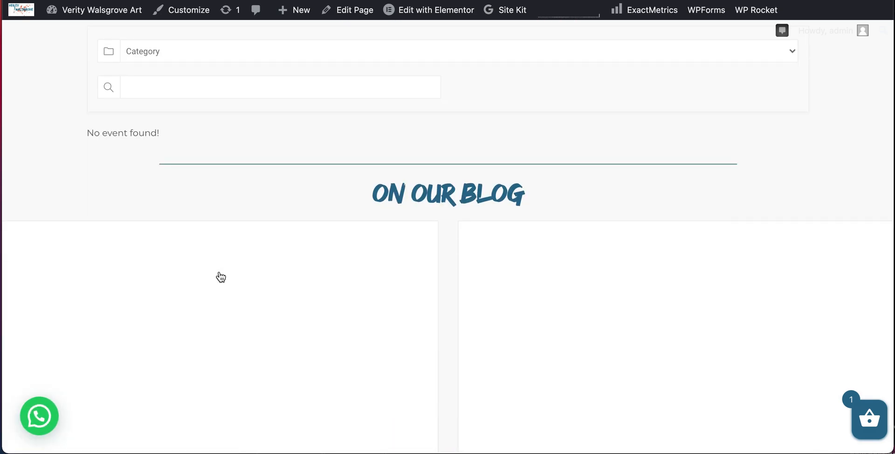
scroll(221, 277, "down", 3)
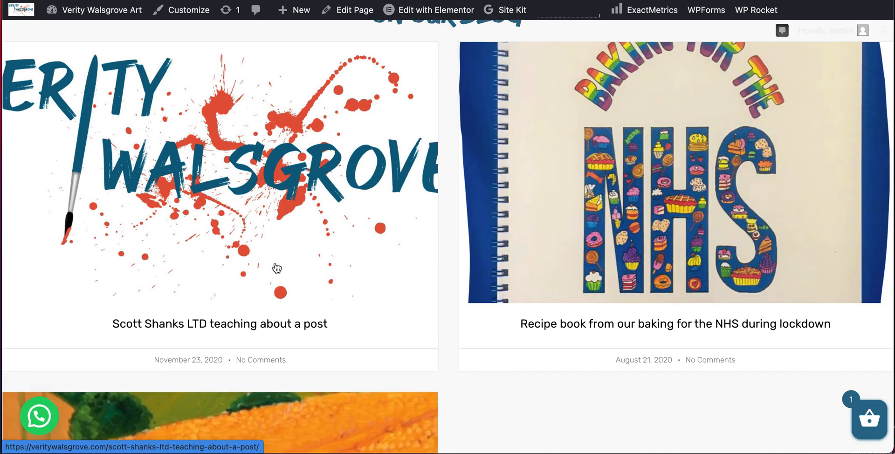
scroll(276, 264, "up", 1)
scroll(277, 269, "up", 20)
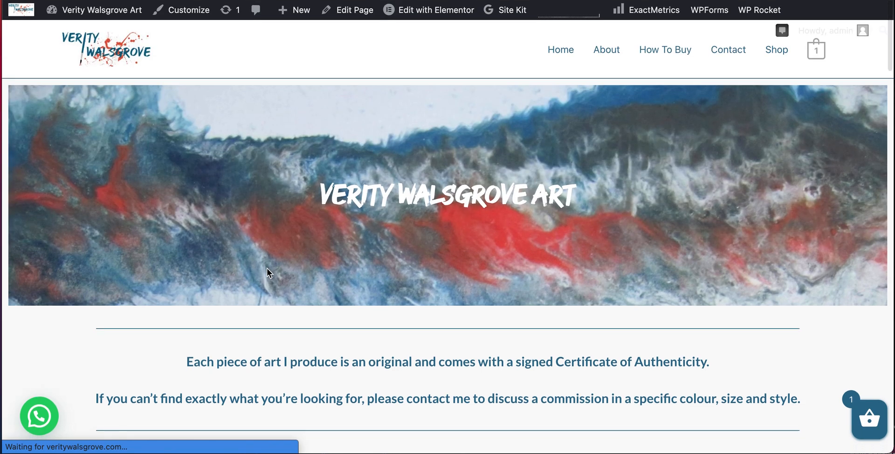